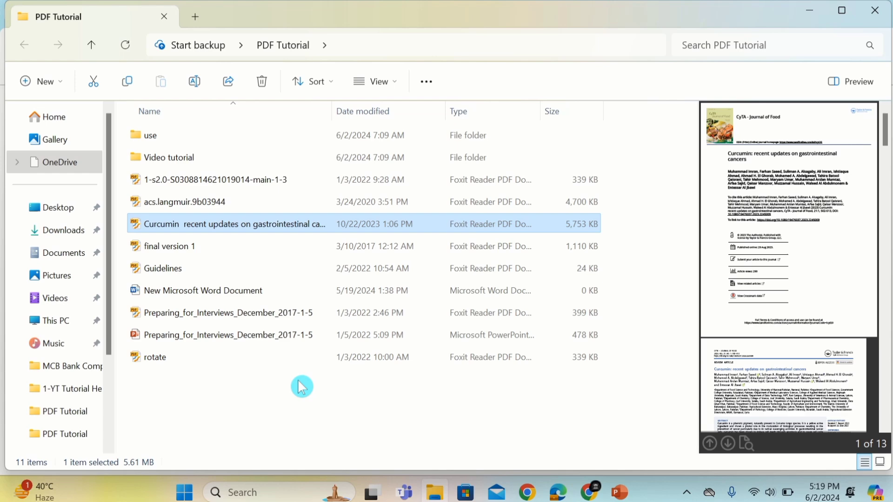
Glance at the Curcumin PDF, then search Google for 'i love pdf' and open iLovePDF
{"action": "double_click", "coordinate": [272, 224]}
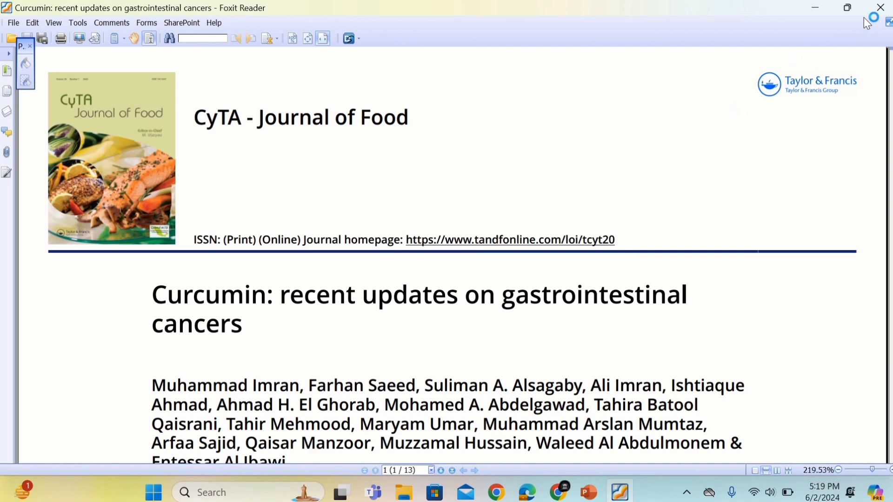
{"action": "left_click", "coordinate": [880, 8]}
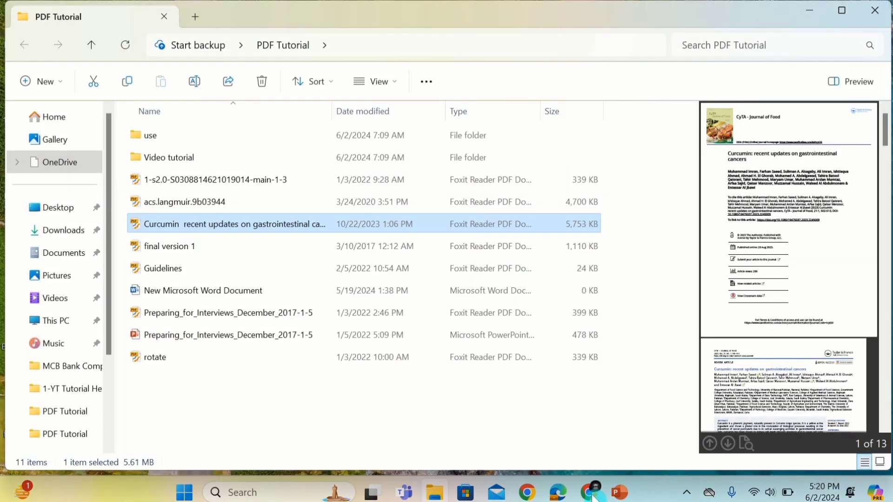
{"action": "left_click", "coordinate": [593, 493]}
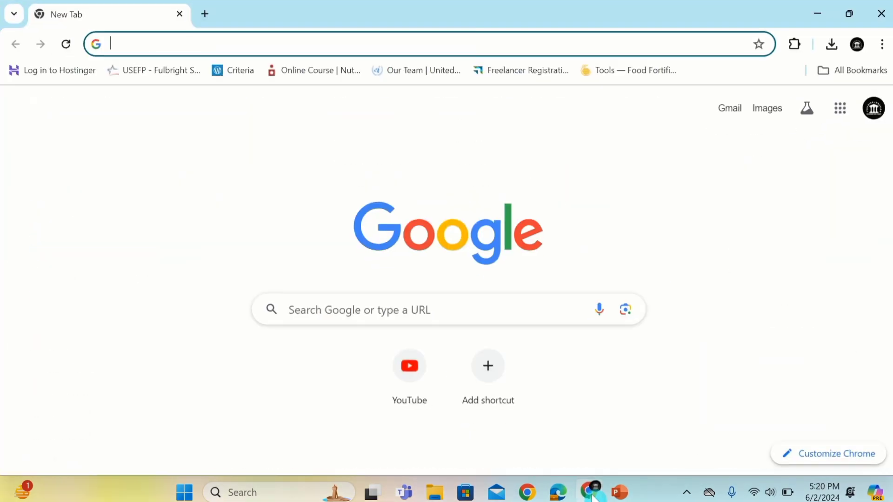
{"action": "left_click", "coordinate": [404, 308]}
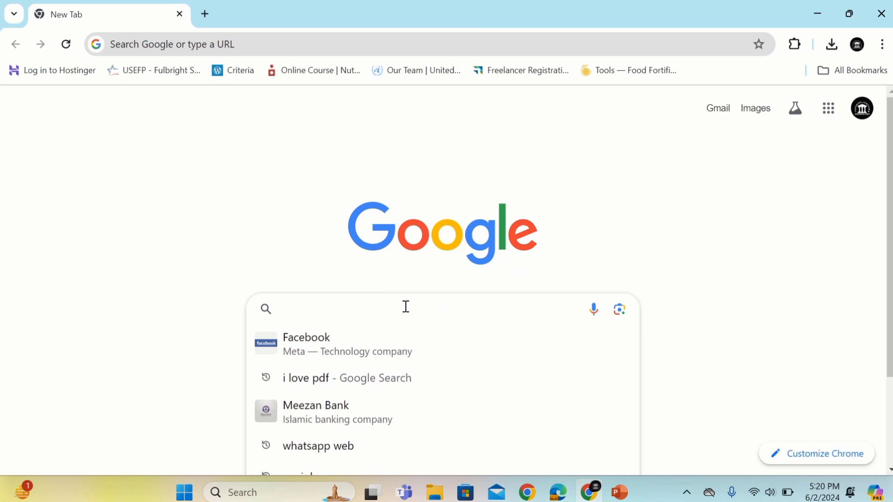
{"action": "type", "text": "i love p"}
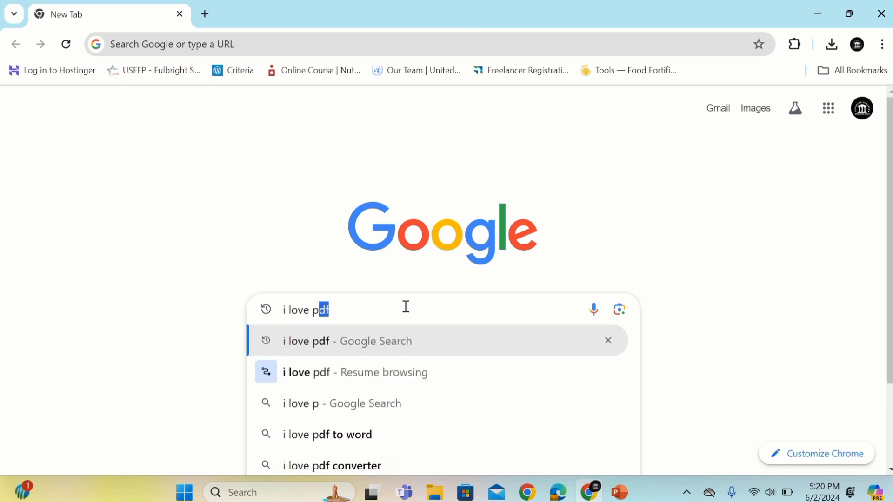
{"action": "type", "text": "df"}
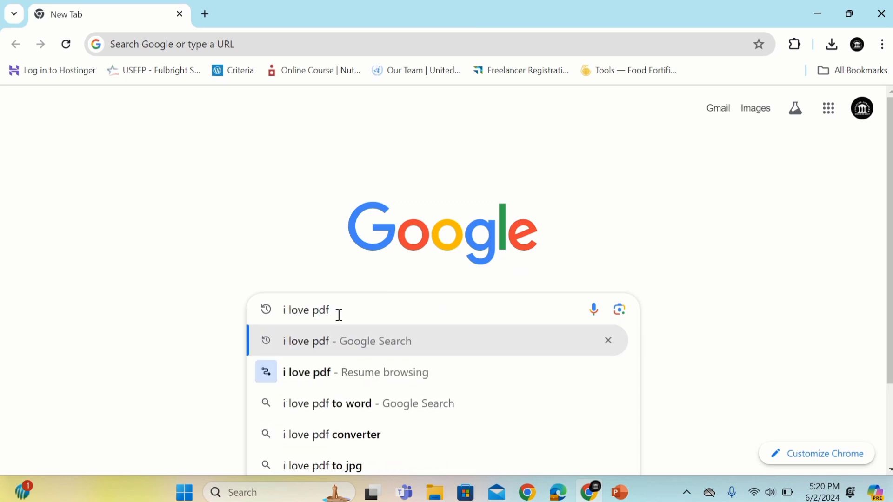
{"action": "left_click", "coordinate": [307, 341]}
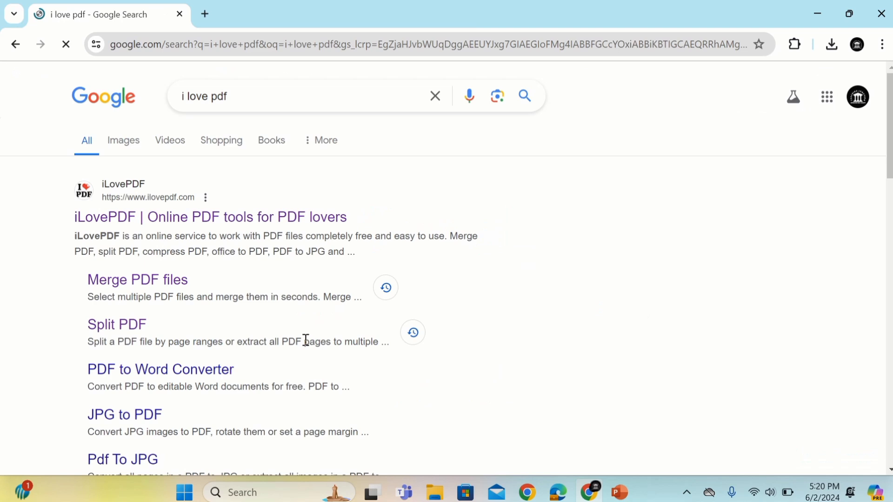
{"action": "left_click", "coordinate": [259, 220]}
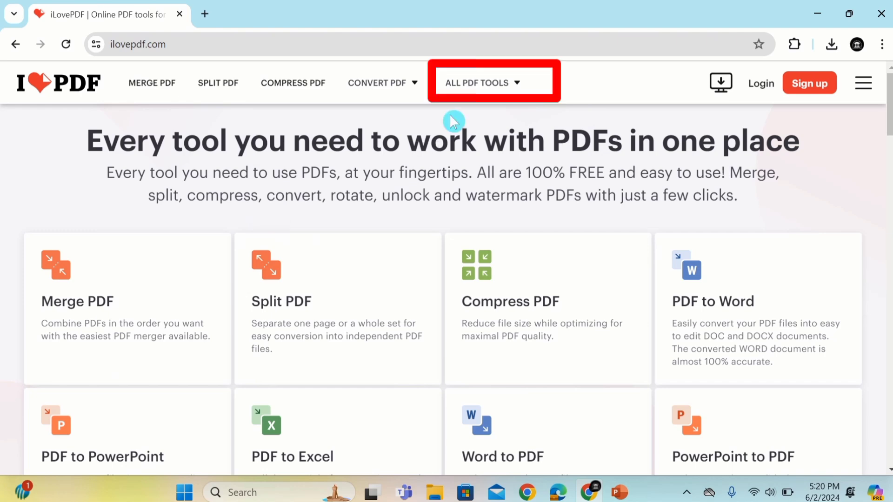
{"action": "mouse_move", "coordinate": [481, 83]}
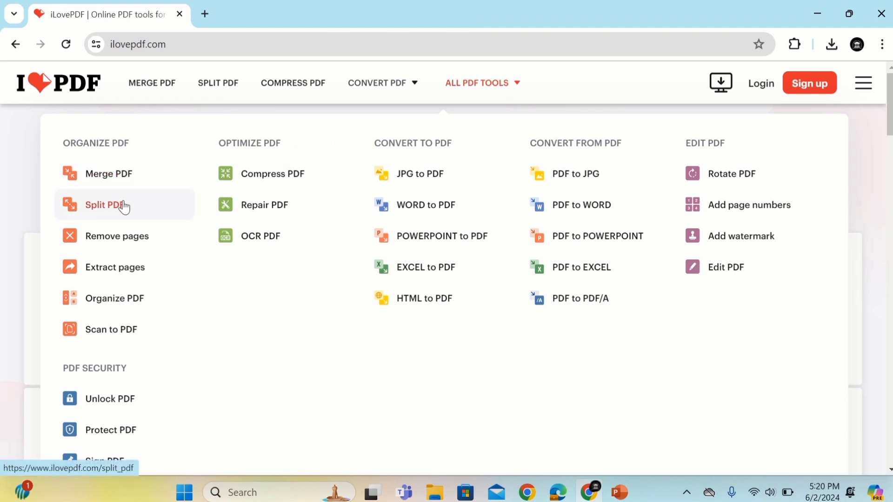
Upload the Curcumin PDF from the PDF Tutorial folder into the Split PDF tool
{"action": "left_click", "coordinate": [105, 204]}
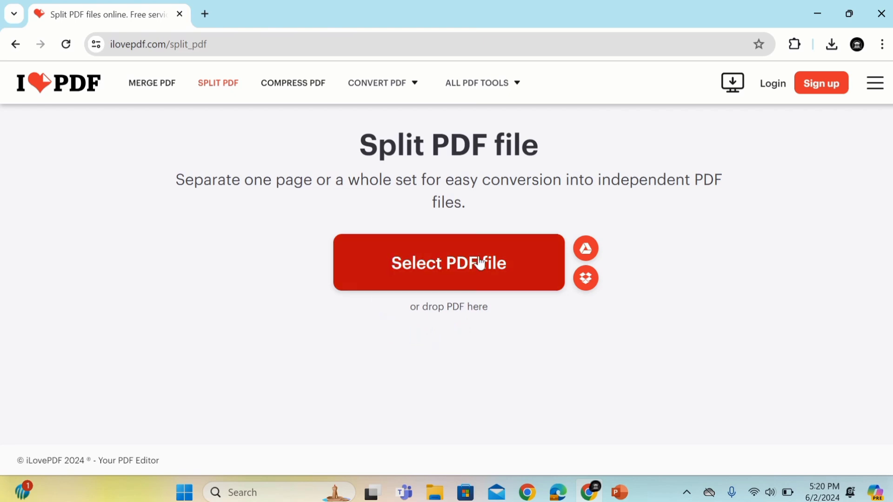
{"action": "left_click", "coordinate": [452, 255]}
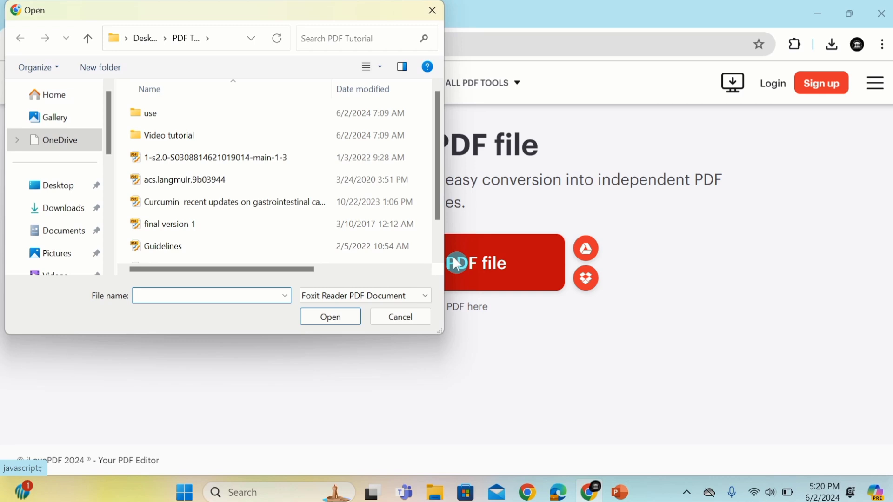
{"action": "left_click", "coordinate": [257, 202]}
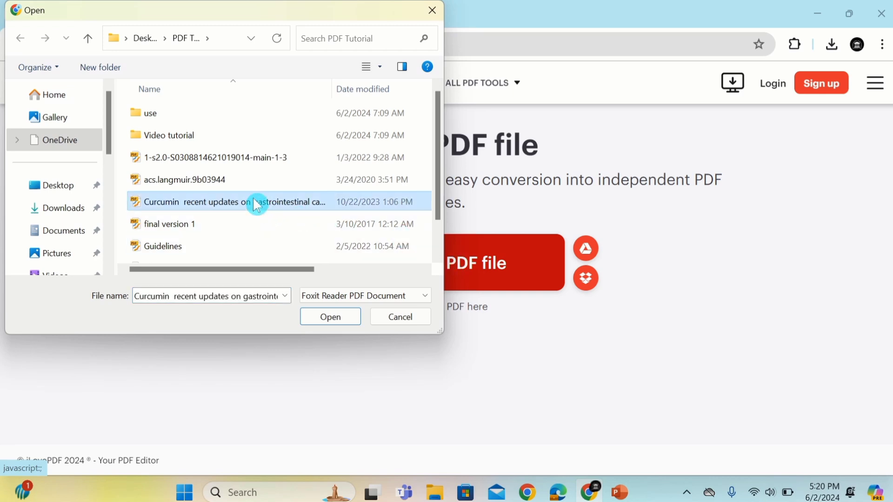
{"action": "left_click", "coordinate": [330, 317]}
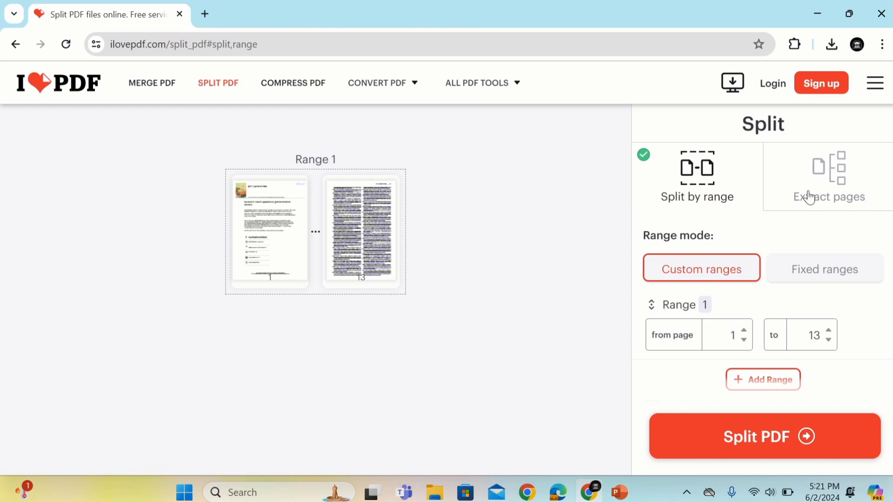
Preview Extract pages mode, then return to a custom range covering pages 1–13
{"action": "left_click", "coordinate": [825, 176]}
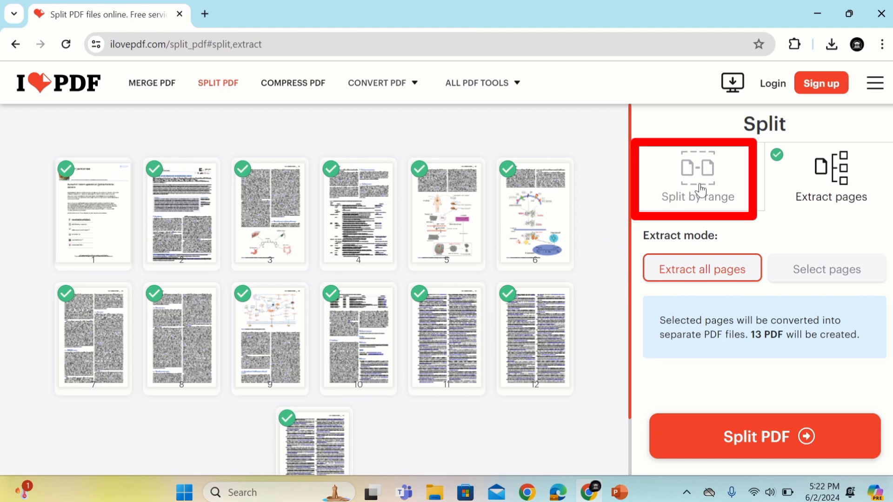
{"action": "left_click", "coordinate": [690, 171]}
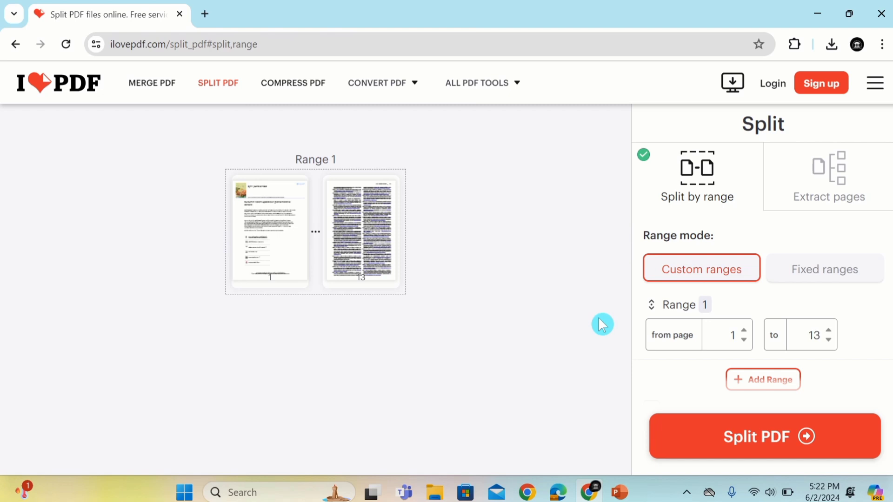
{"action": "mouse_move", "coordinate": [726, 337]}
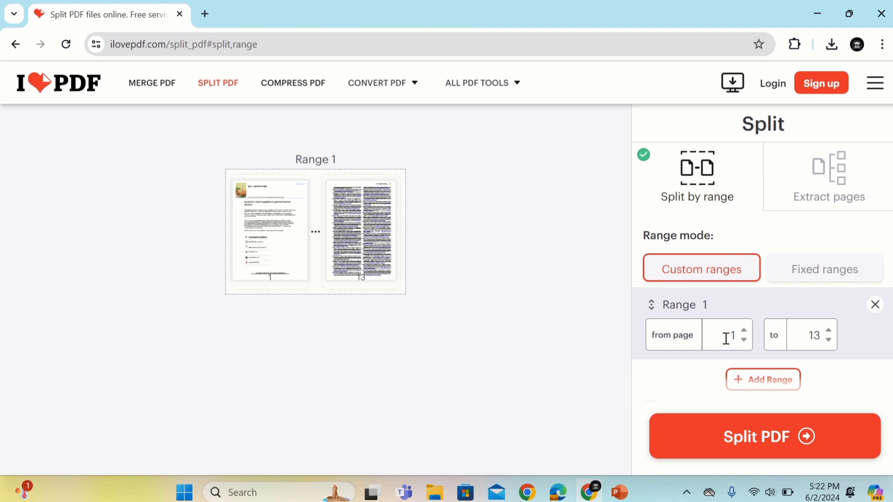
Make Range 1 cover pages 1–5 and add Range 2 covering pages 8–9
{"action": "left_click", "coordinate": [668, 345]}
{"action": "double_click", "coordinate": [811, 335]}
{"action": "type", "text": "5"}
{"action": "left_click", "coordinate": [757, 379]}
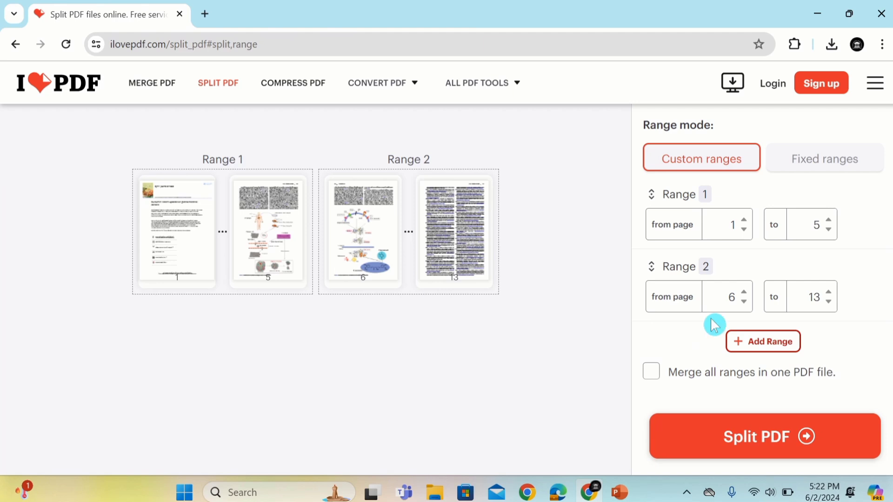
{"action": "left_click", "coordinate": [730, 298]}
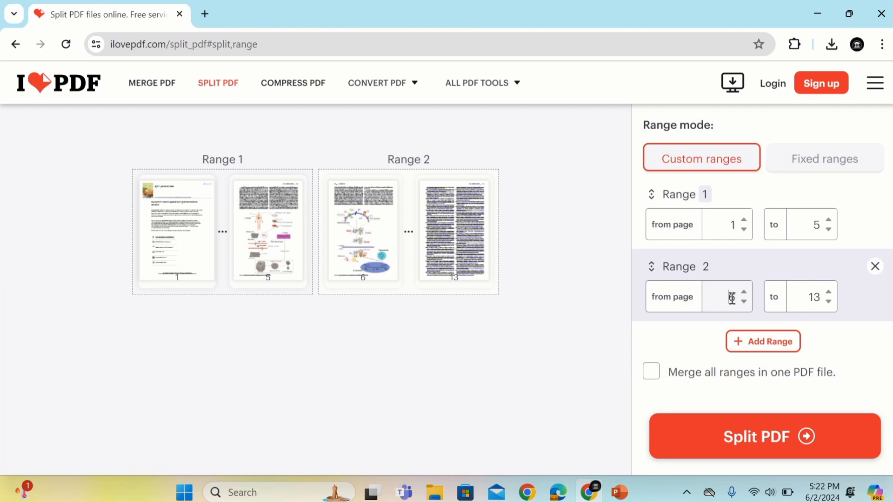
{"action": "double_click", "coordinate": [731, 298]}
{"action": "type", "text": "8"}
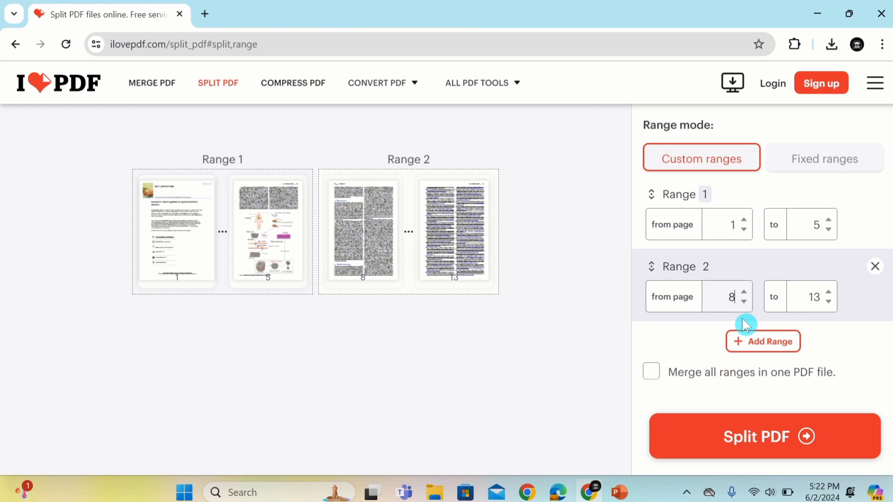
{"action": "left_click", "coordinate": [812, 297]}
{"action": "left_click_drag", "start_coordinate": [809, 298], "coordinate": [818, 299]}
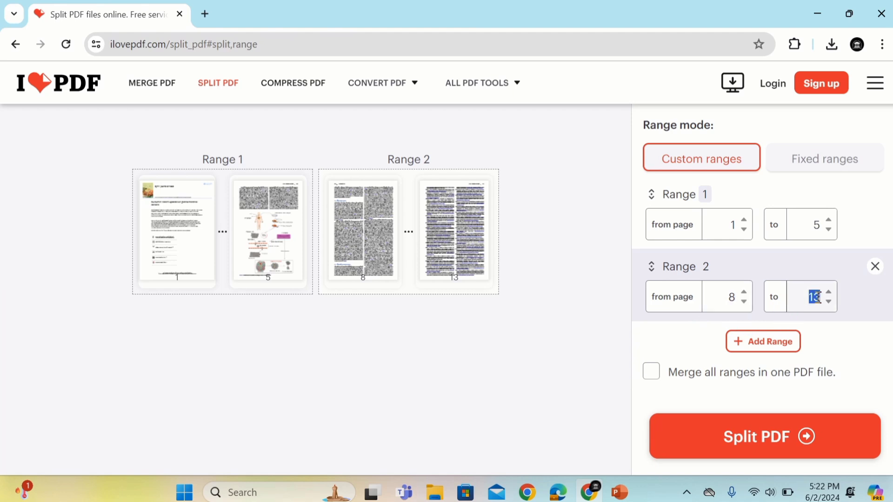
{"action": "type", "text": "9"}
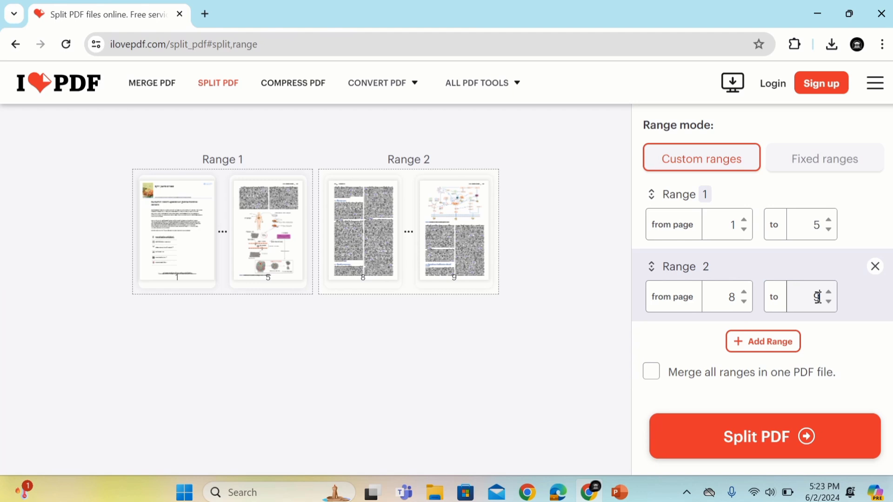
Add a third range and make it start at page 11, covering pages 11–13
{"action": "left_click", "coordinate": [765, 342]}
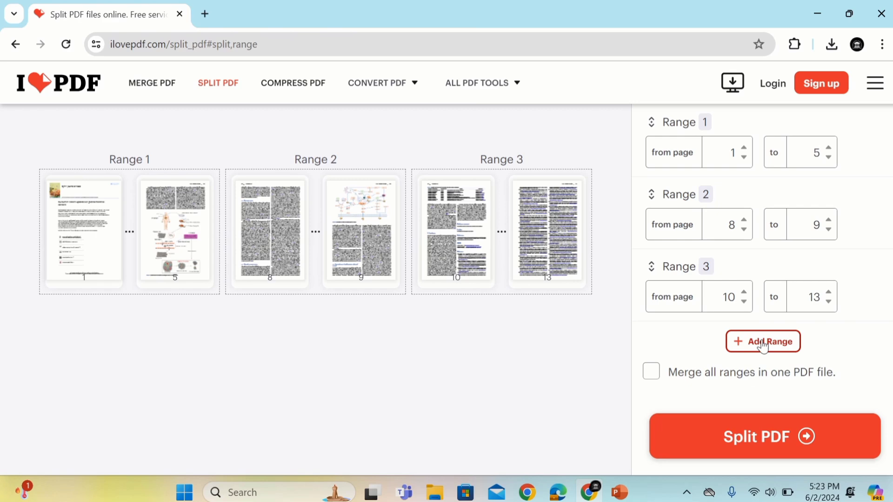
{"action": "left_click", "coordinate": [727, 297]}
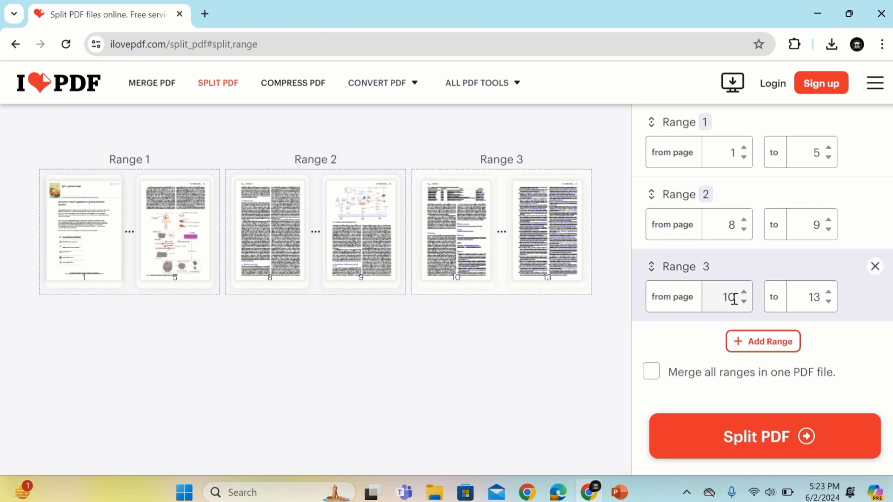
{"action": "left_click", "coordinate": [743, 292]}
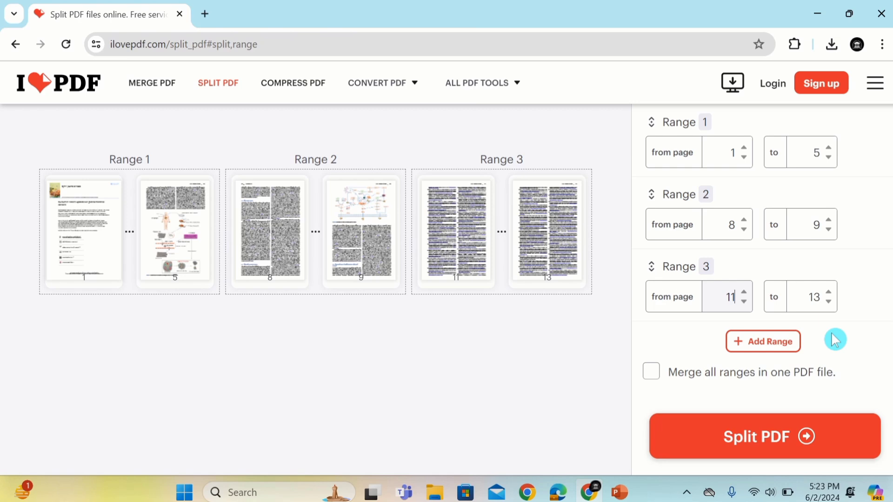
Add a fourth range covering pages 4–6
{"action": "left_click", "coordinate": [760, 344]}
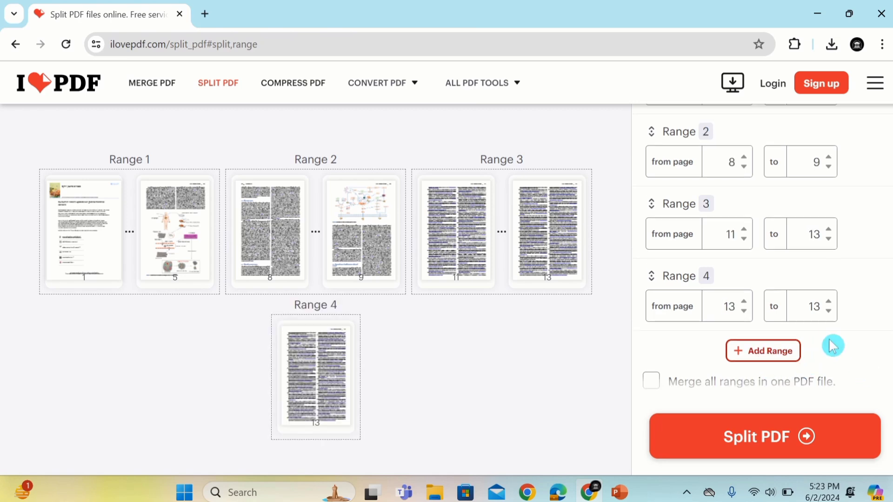
{"action": "double_click", "coordinate": [730, 306]}
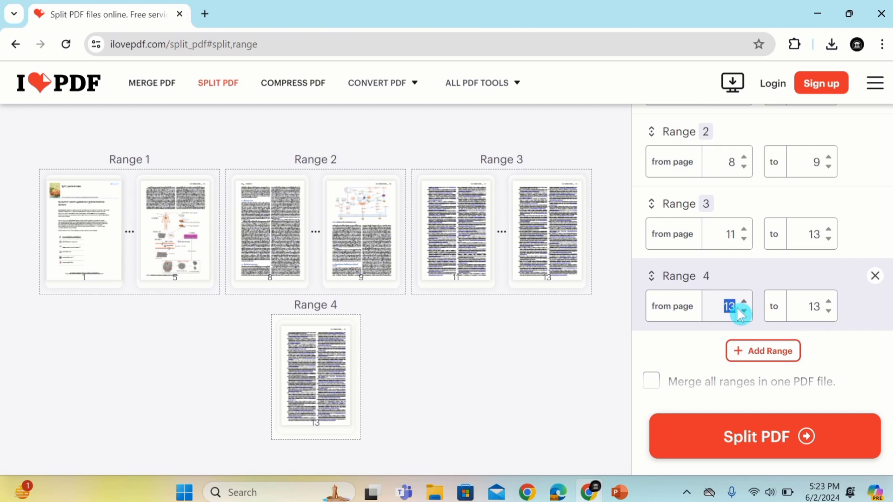
{"action": "type", "text": "4"}
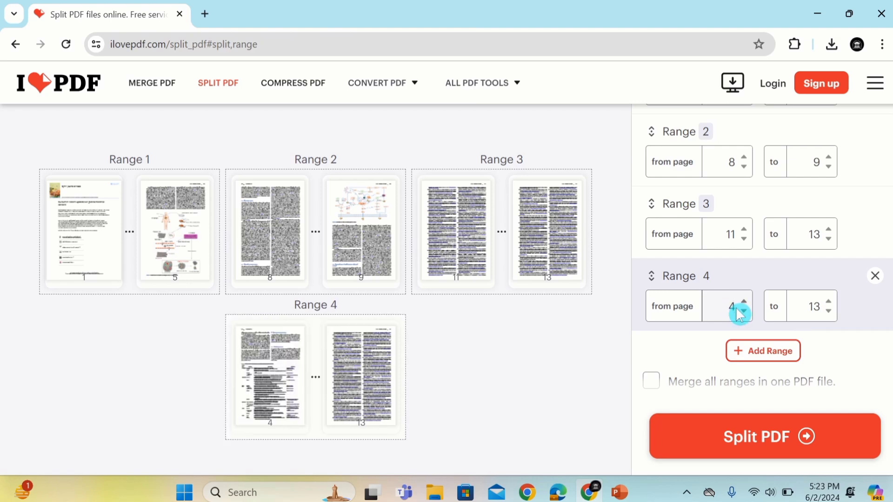
{"action": "double_click", "coordinate": [811, 306]}
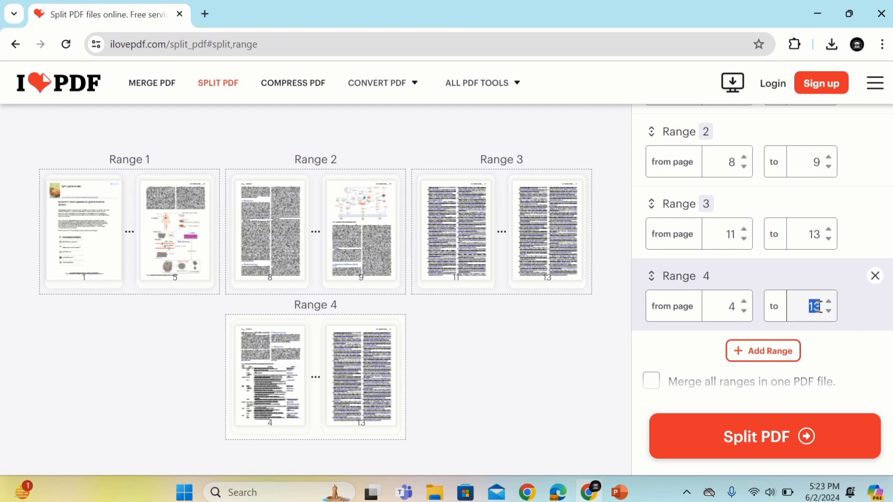
{"action": "type", "text": "6"}
{"action": "left_click", "coordinate": [539, 356]}
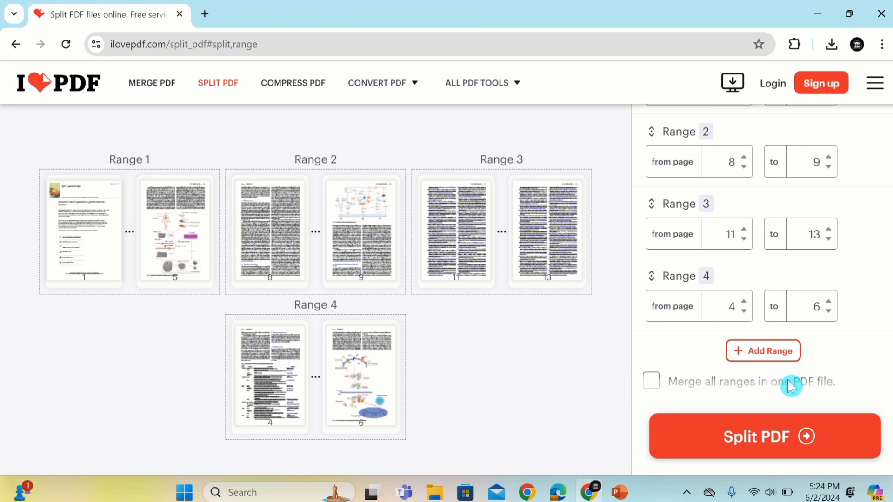
{"action": "left_click", "coordinate": [652, 381]}
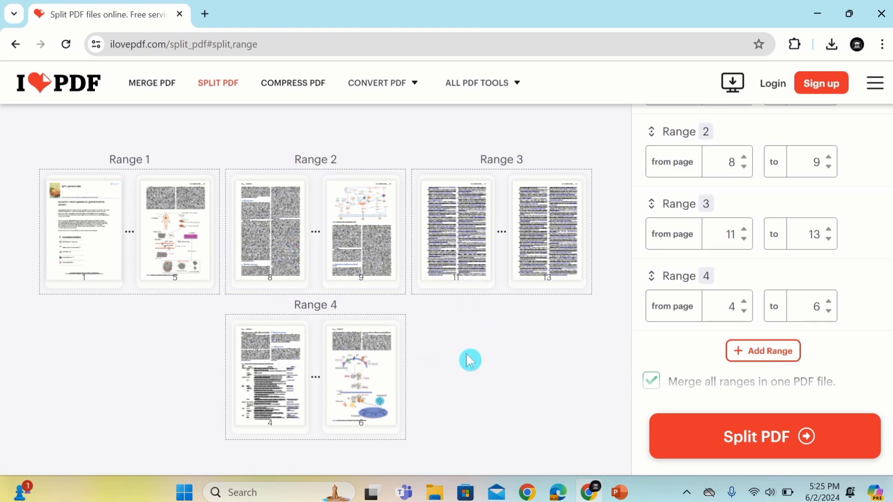
{"action": "left_click", "coordinate": [651, 382]}
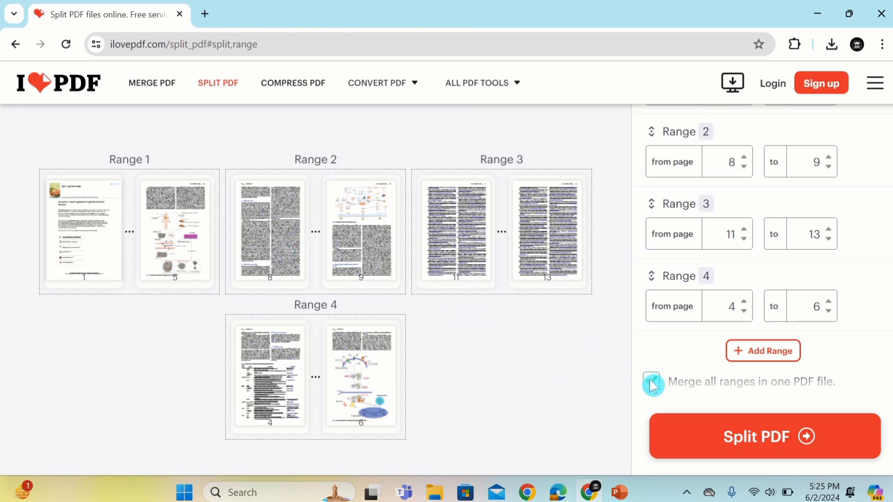
{"action": "left_click", "coordinate": [652, 383]}
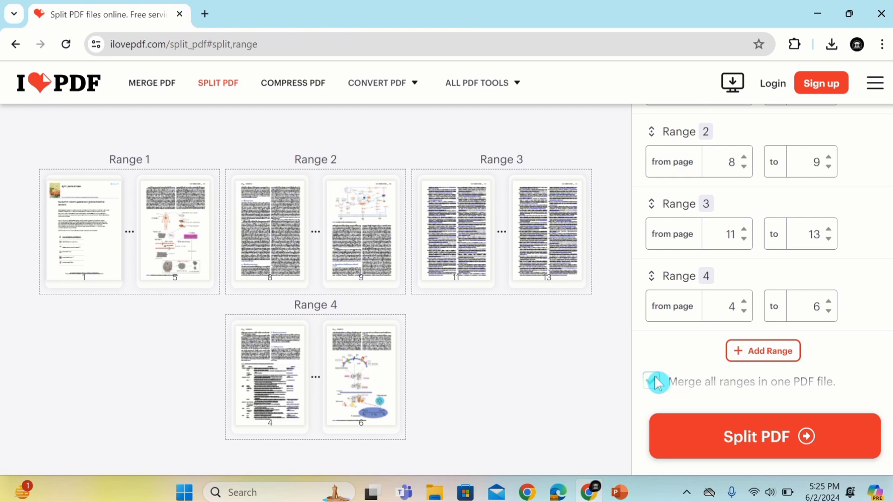
{"action": "left_click", "coordinate": [654, 382]}
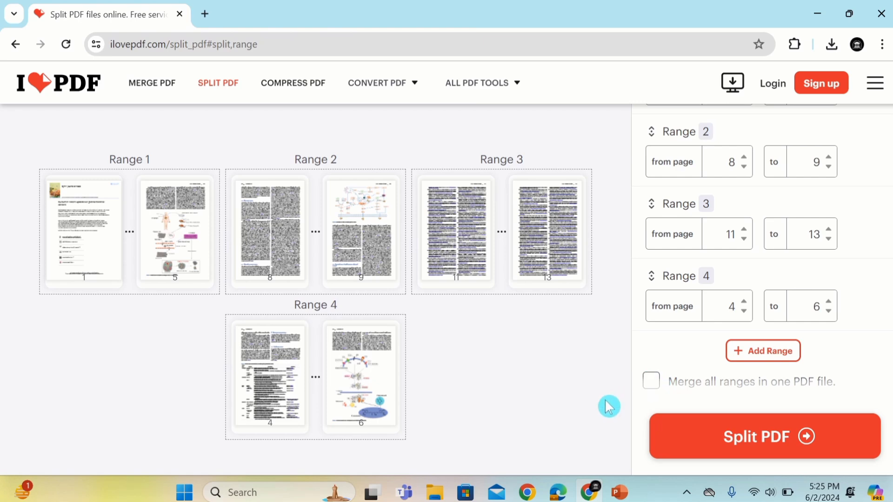
Split the PDF into the four ranges, download the zip, and show it in its folder
{"action": "left_click", "coordinate": [758, 437]}
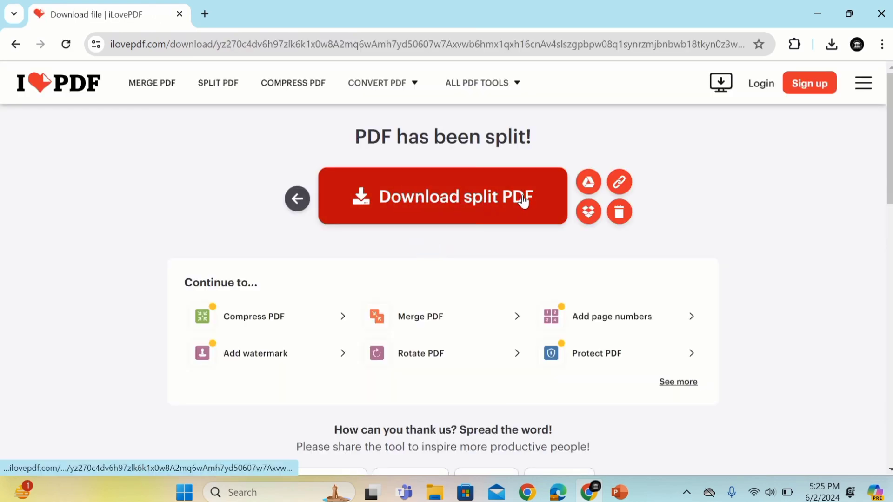
{"action": "left_click", "coordinate": [447, 200]}
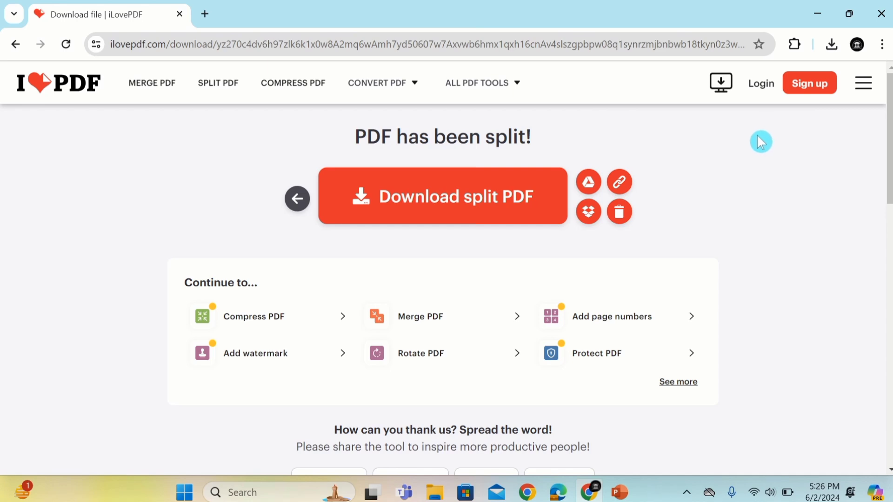
{"action": "left_click", "coordinate": [832, 46]}
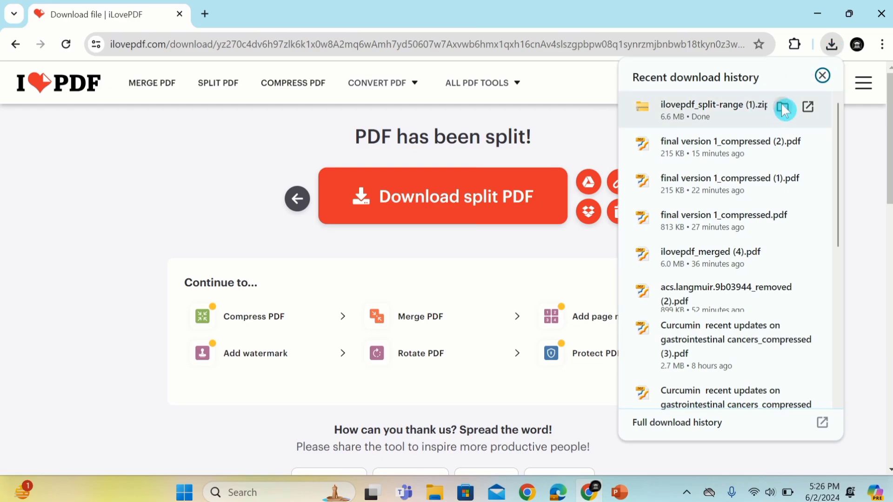
{"action": "left_click", "coordinate": [785, 108]}
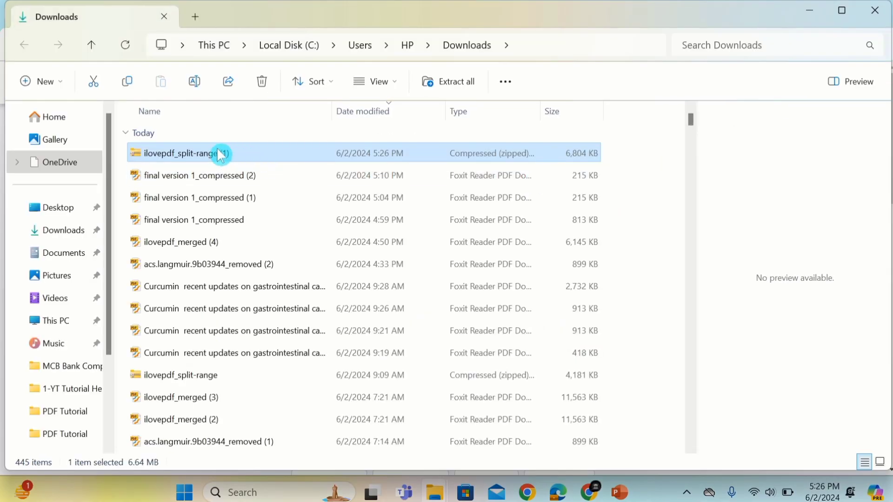
Open the split-range zip, then view and close the first split PDF
{"action": "double_click", "coordinate": [217, 152]}
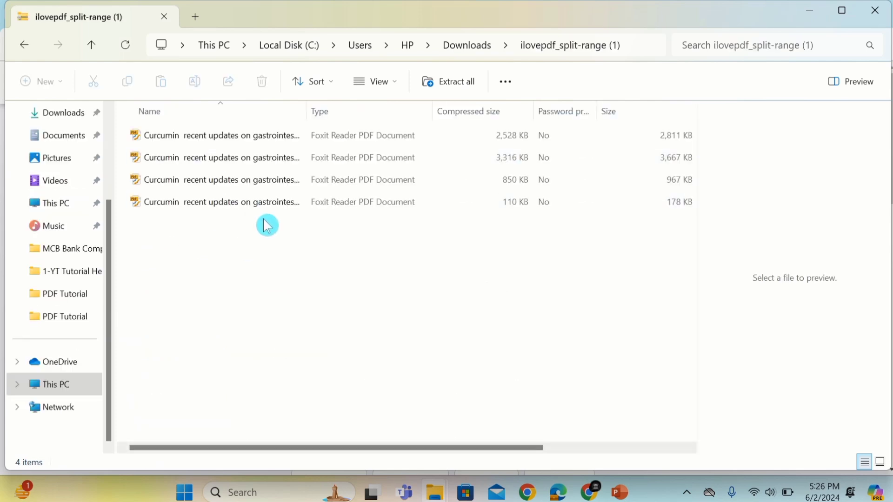
{"action": "double_click", "coordinate": [241, 135]}
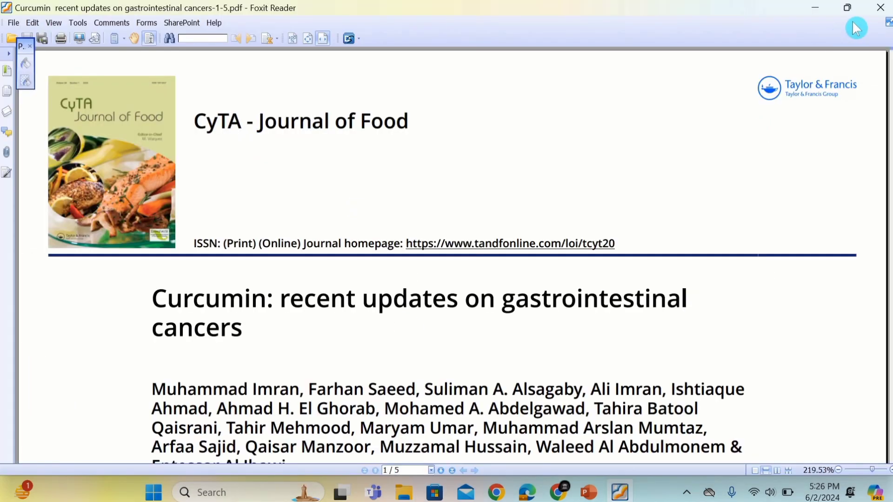
{"action": "left_click", "coordinate": [875, 9]}
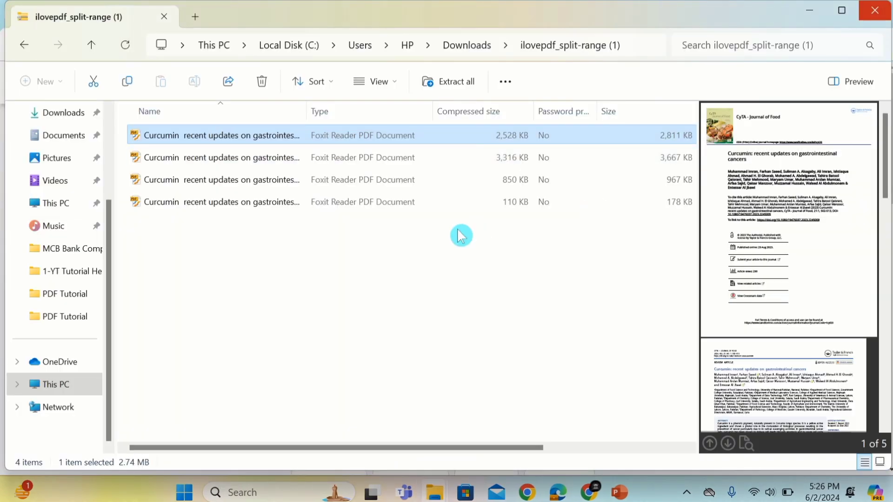
View the pages 4–6 PDF, return to the folder, and preview the fourth file
{"action": "double_click", "coordinate": [231, 159]}
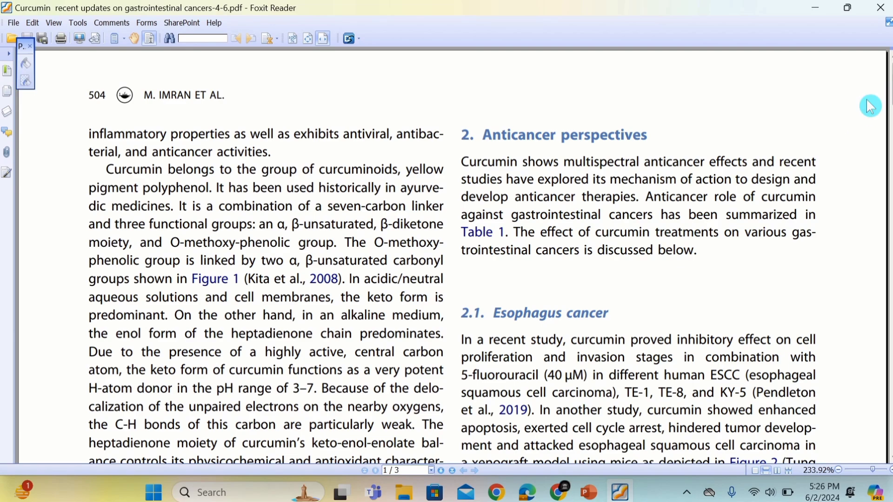
{"action": "scroll", "coordinate": [830, 131], "scroll_direction": "down", "scroll_amount": 5}
{"action": "scroll", "coordinate": [830, 131], "scroll_direction": "down", "scroll_amount": 5}
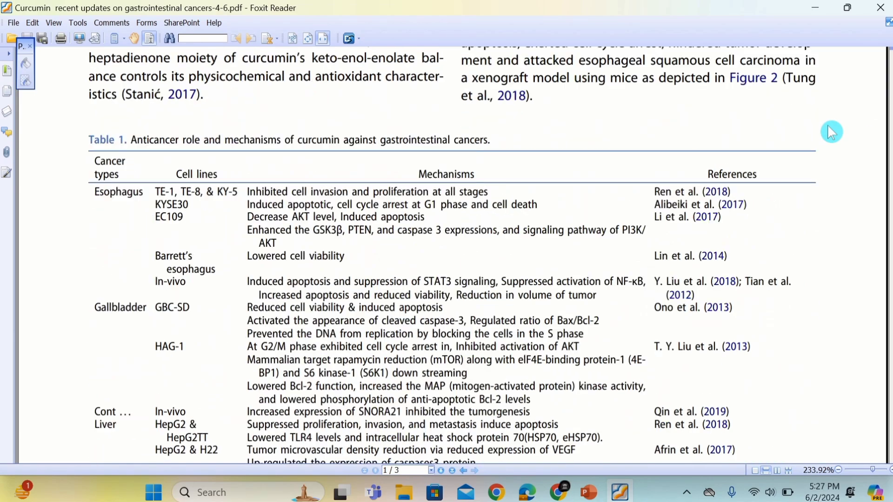
{"action": "scroll", "coordinate": [830, 131], "scroll_direction": "down", "scroll_amount": 5}
{"action": "scroll", "coordinate": [830, 131], "scroll_direction": "down", "scroll_amount": 5}
{"action": "scroll", "coordinate": [830, 132], "scroll_direction": "down", "scroll_amount": 5}
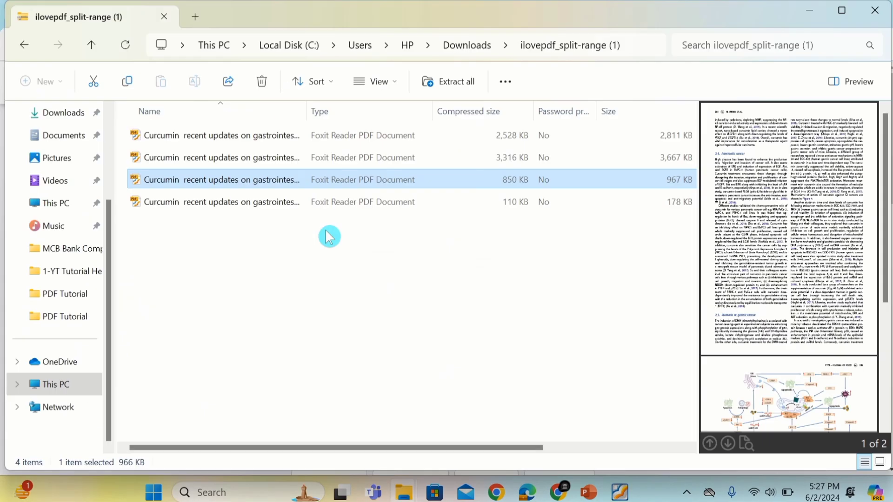
{"action": "key", "text": "alt+Tab"}
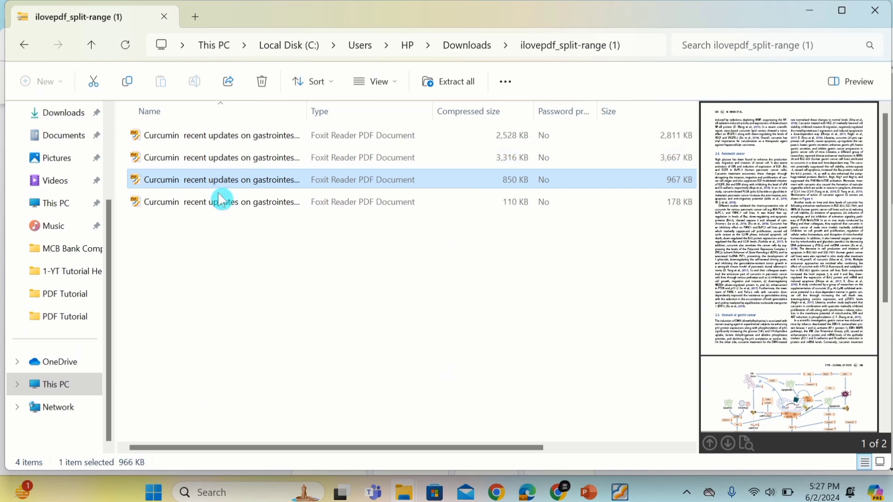
{"action": "left_click", "coordinate": [222, 202]}
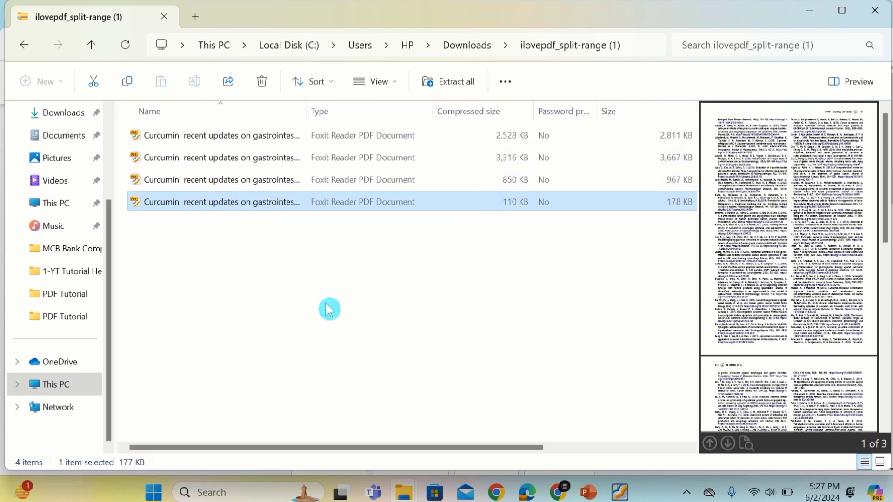